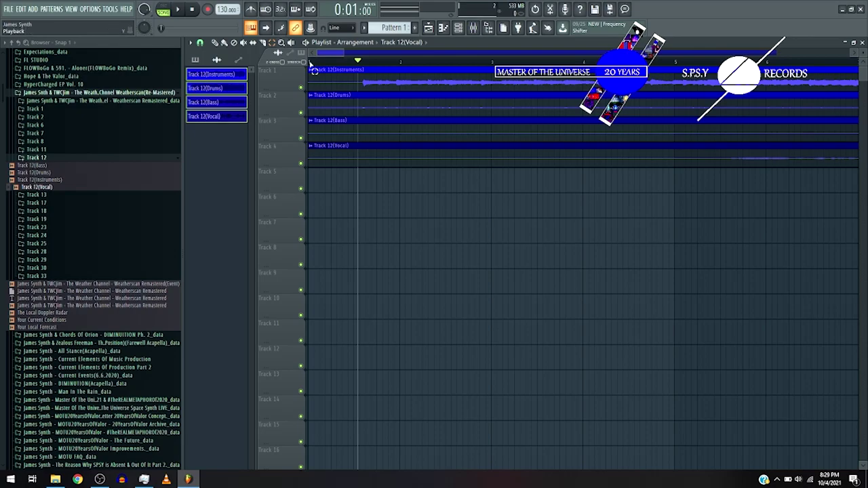
click(191, 43)
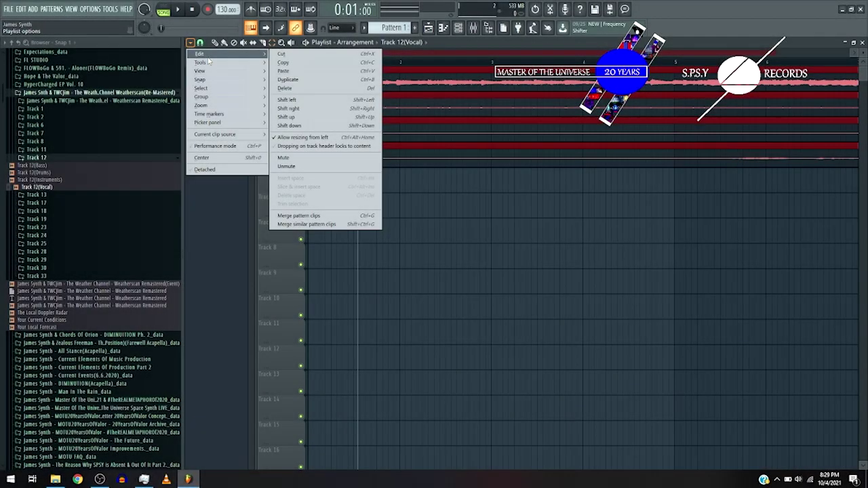
mouse_move(208, 63)
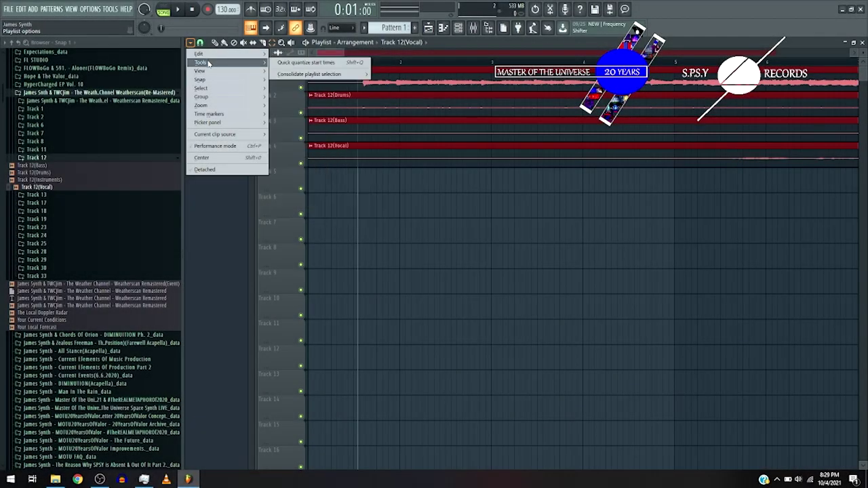
click(201, 43)
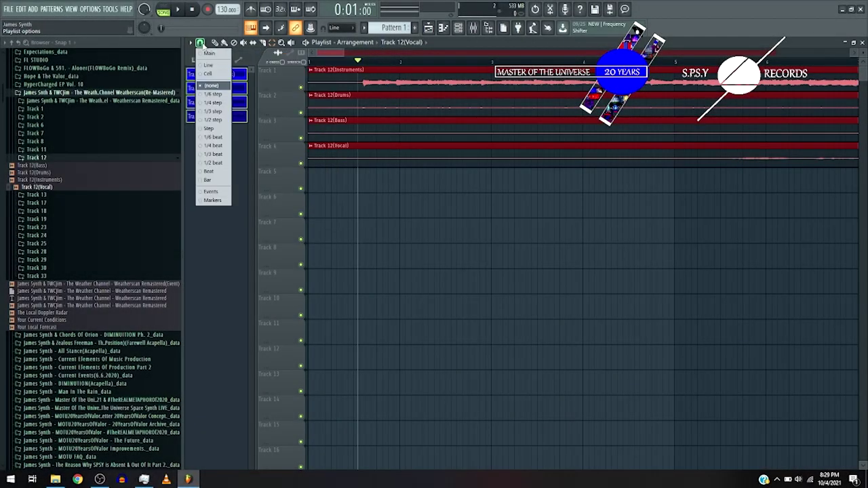
click(234, 76)
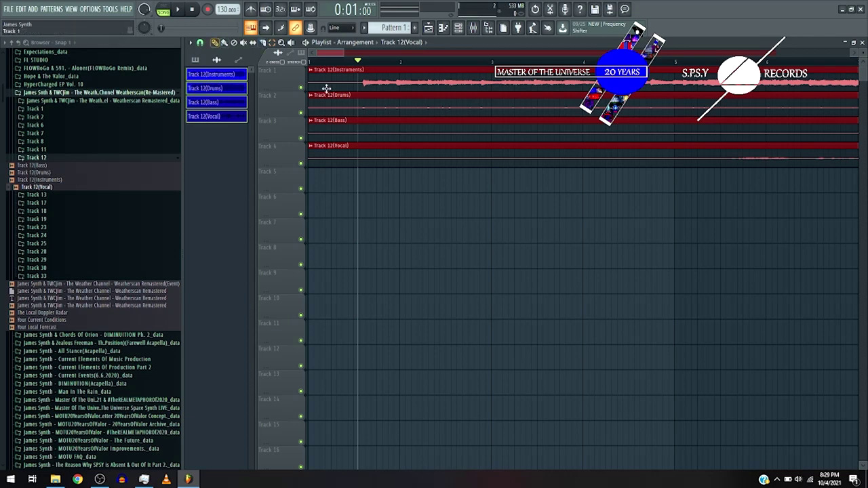
Step: Trim the silent start off the four Track 12 stem clips and move them and the playhead to the song start
drag(308, 85, 362, 92)
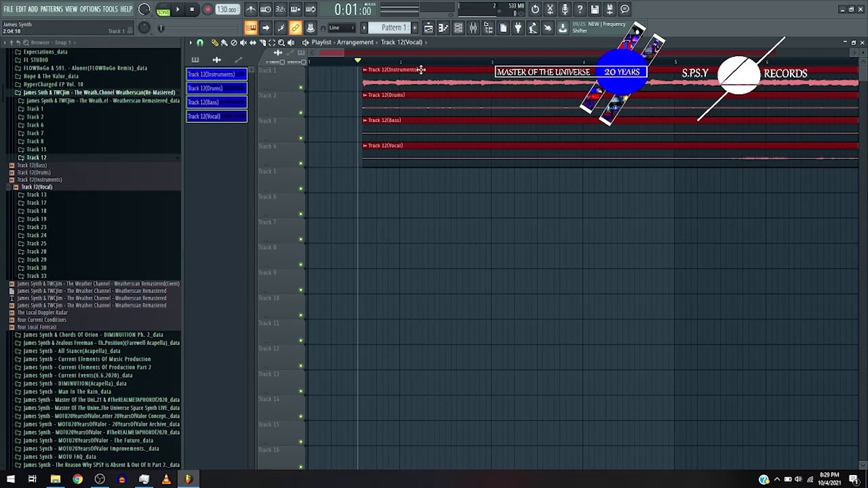
drag(420, 70, 310, 64)
click(312, 62)
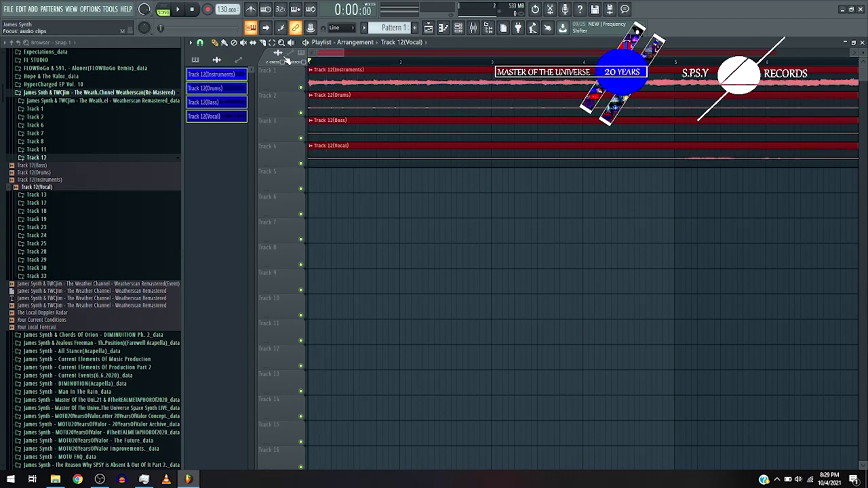
Step: Turn on the metronome and play the stems at a tempo of 150 BPM
click(251, 9)
scroll(227, 10, up, 1)
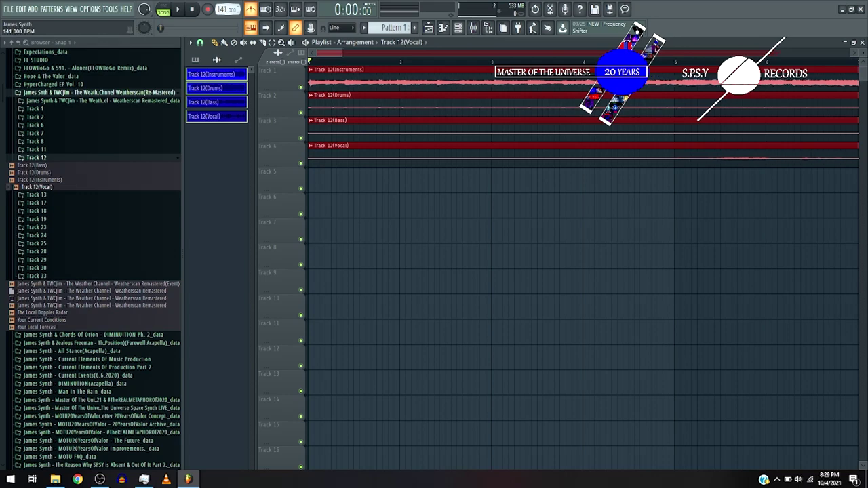
scroll(227, 9, up, 8)
scroll(227, 9, up, 1)
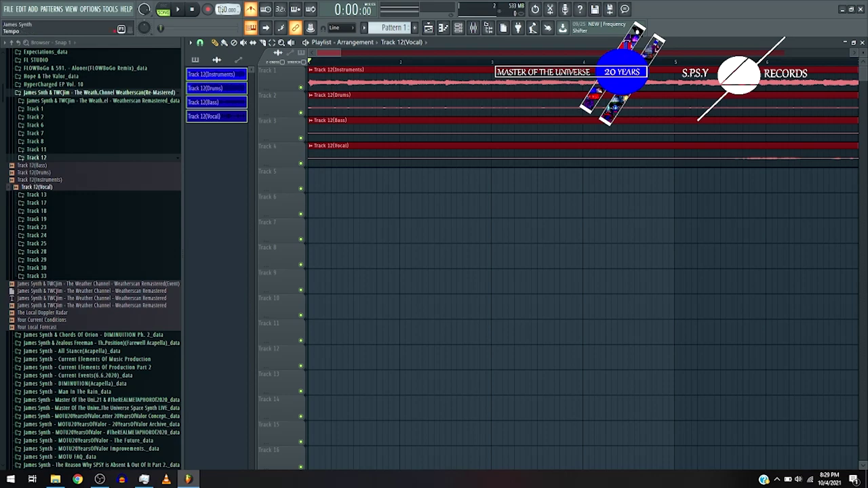
key(space)
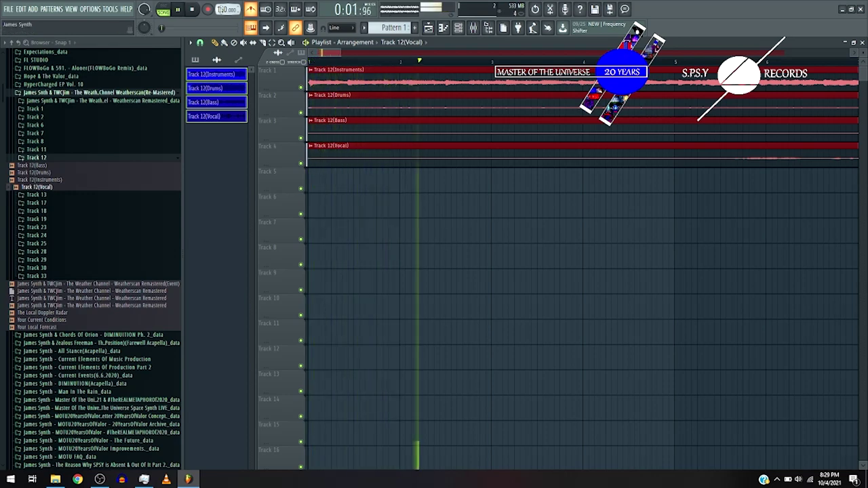
Step: Lower the tempo to 126 BPM while the stems play against the metronome
scroll(228, 9, down, 6)
scroll(226, 9, down, 17)
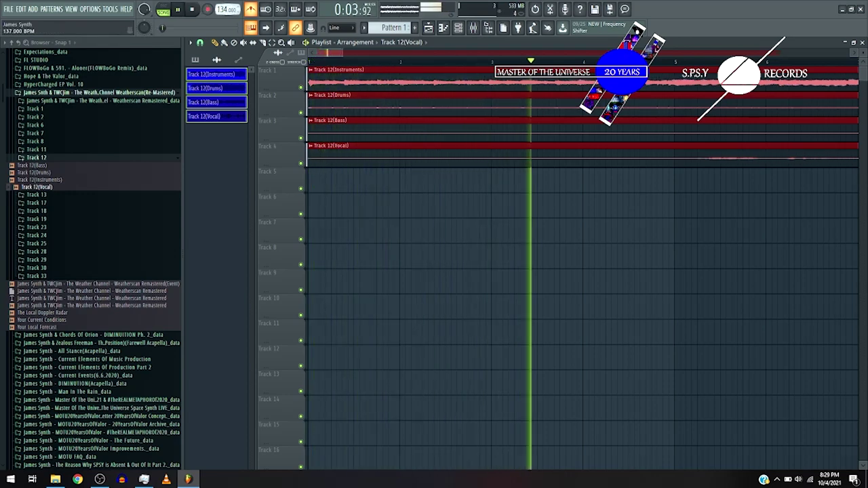
scroll(226, 9, up, 4)
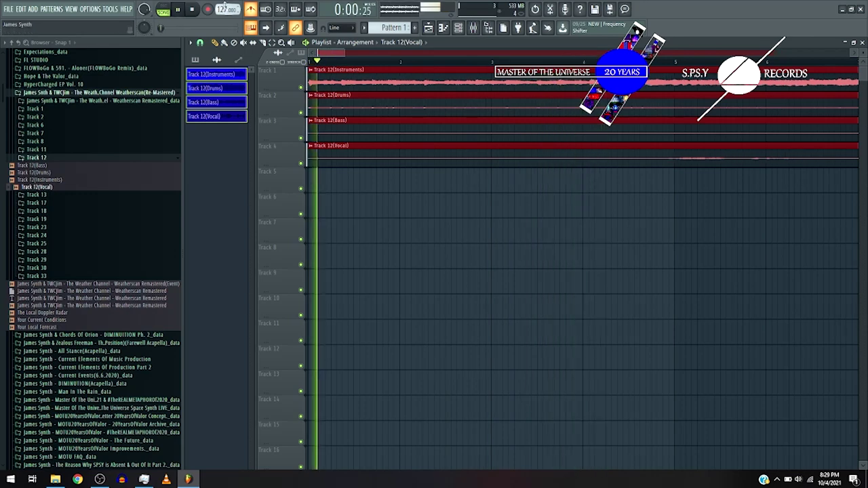
scroll(226, 9, down, 5)
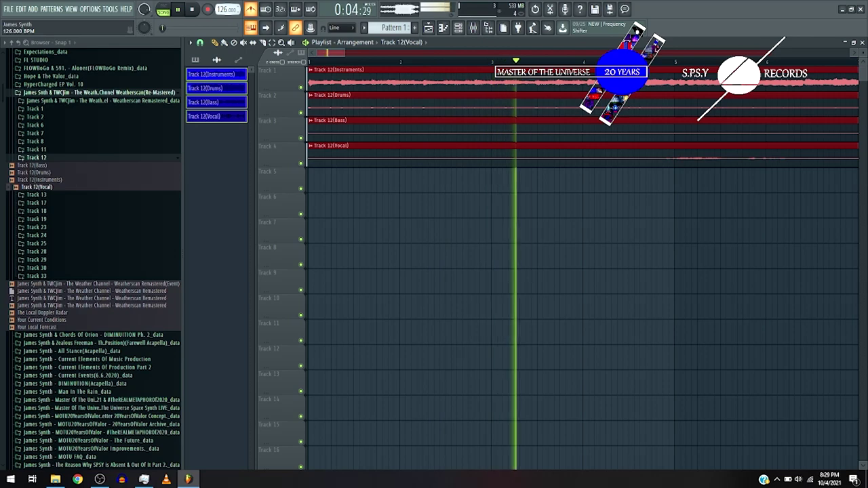
Step: Set the tempo to 140 BPM, replay the stems, and turn off the metronome
scroll(225, 8, up, 14)
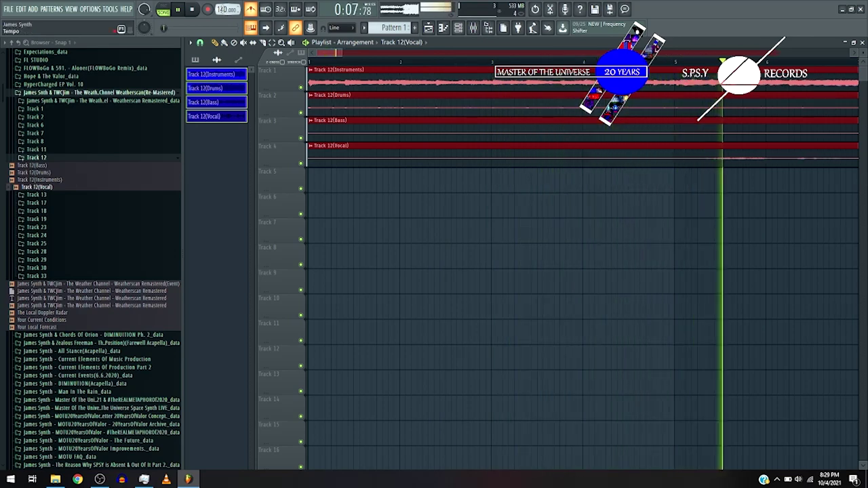
key(space)
key(space)
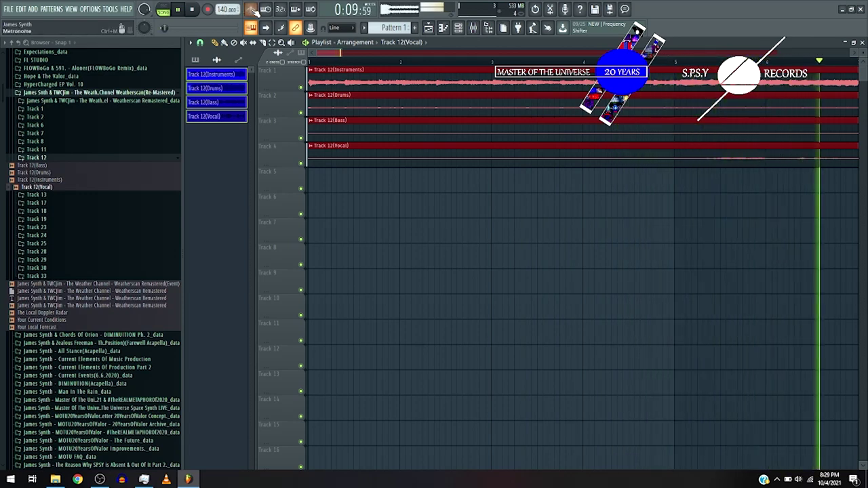
Step: Deselect the playlist clips and normalize the Track 12(Instruments) and Track 12(Bass) samples
drag(344, 54, 484, 74)
key(space)
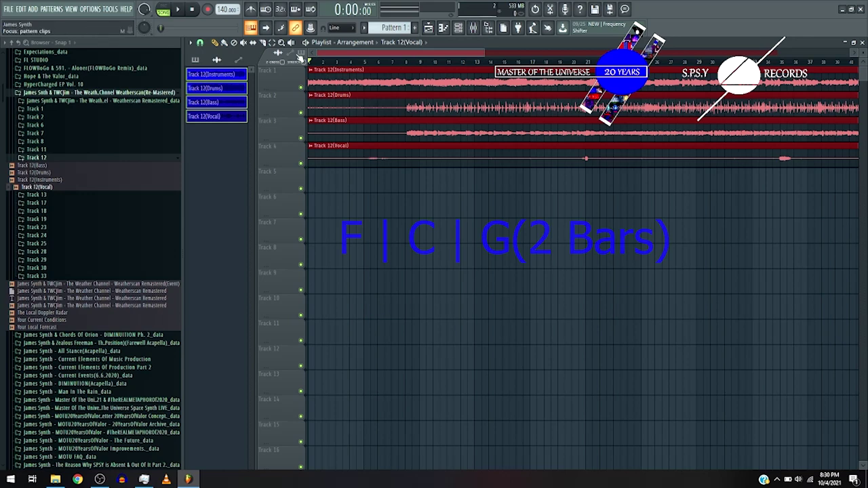
ctrl+click(518, 214)
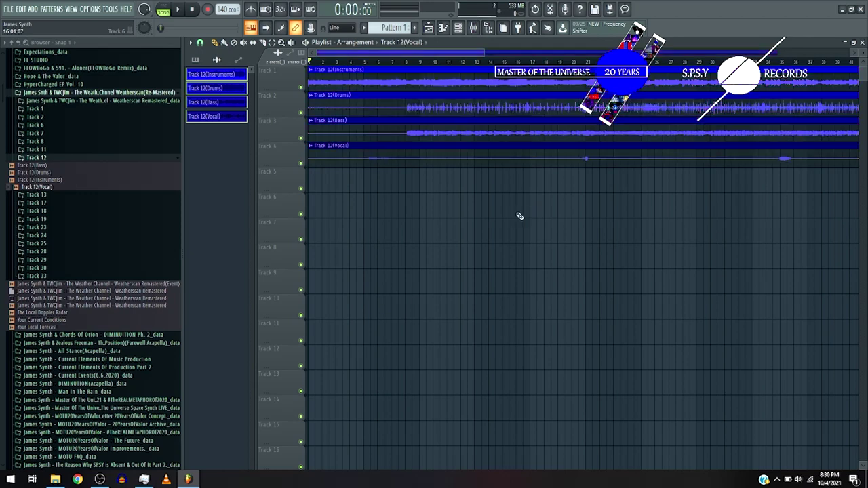
double_click(421, 78)
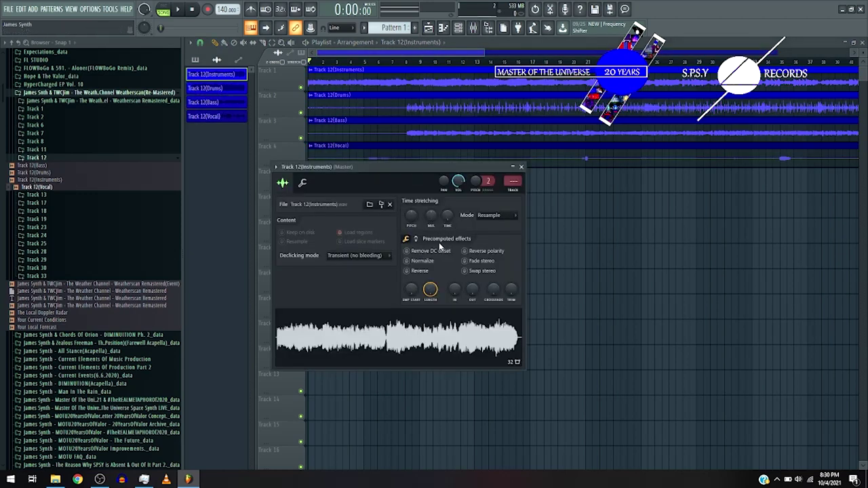
click(431, 261)
double_click(446, 135)
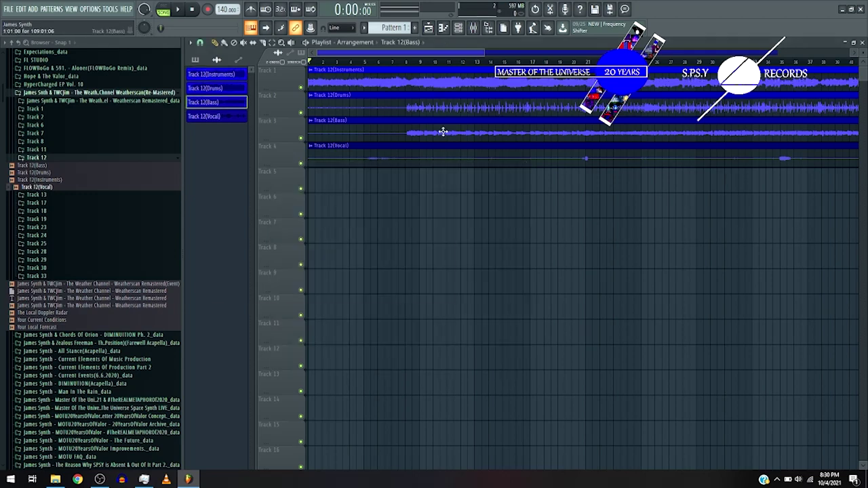
click(358, 190)
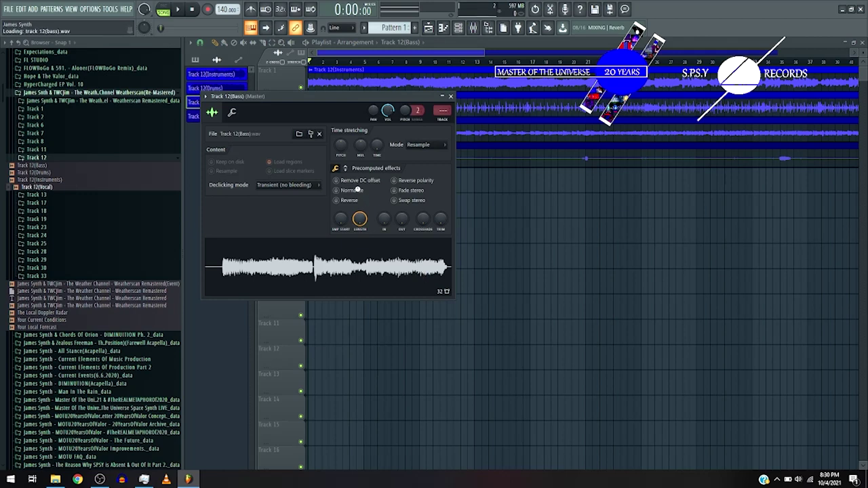
Step: Show all channels in the channel rack and delete the Kick, Clap, Hat and Snare channels
click(458, 31)
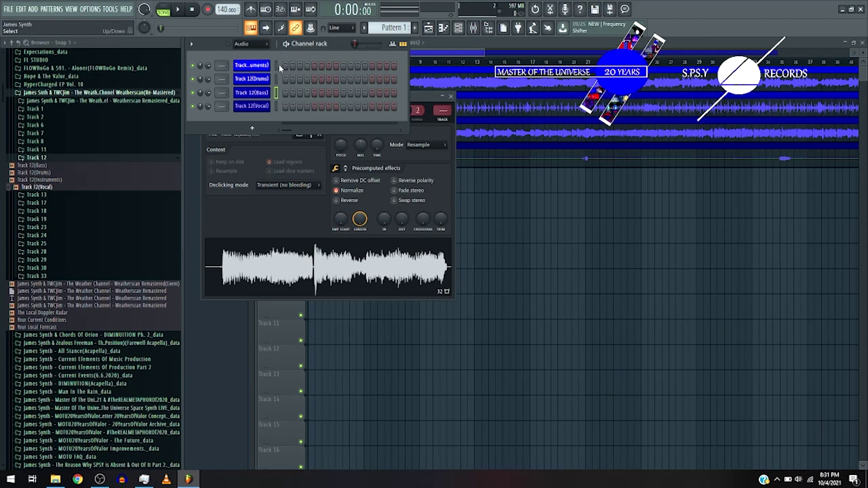
click(266, 44)
click(261, 54)
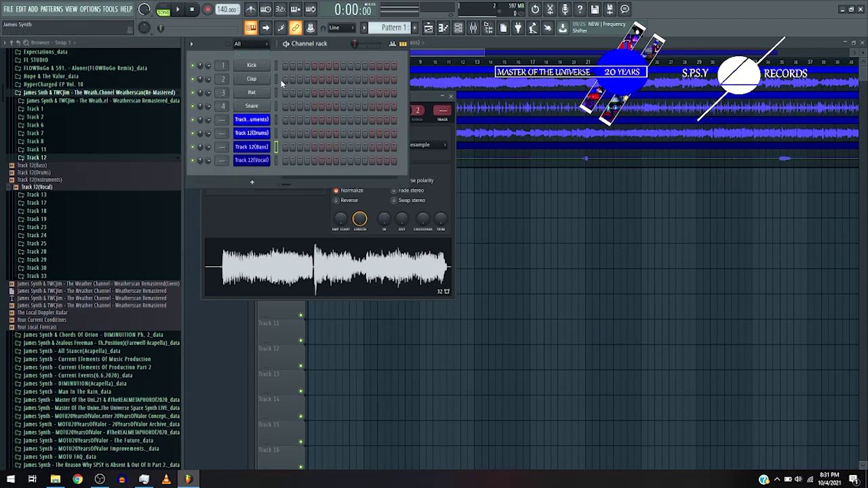
drag(275, 66, 276, 106)
key(alt+Delete)
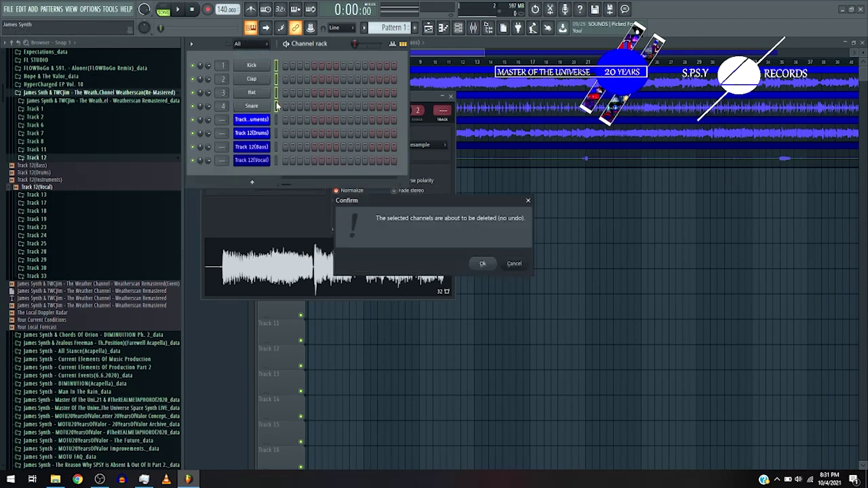
key(Return)
Step: Route the four Track 12 stem channels to mixer tracks 1 to 4 and close the channel rack
drag(275, 78, 275, 93)
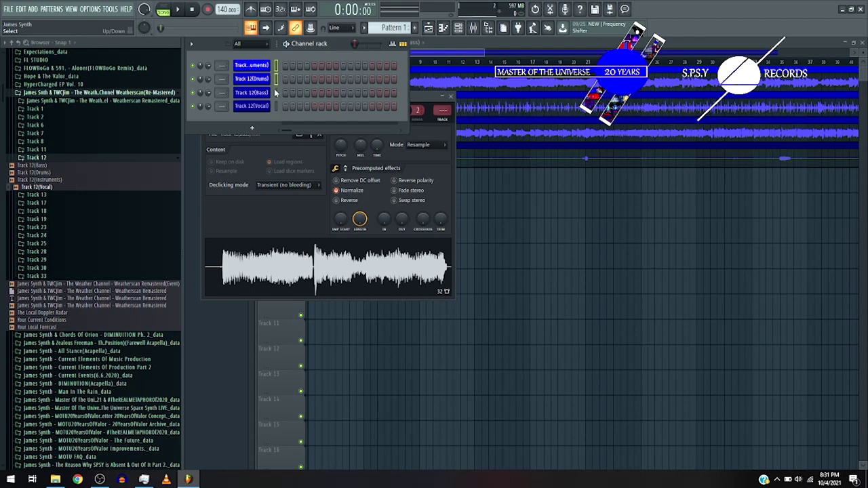
key(ctrl+l)
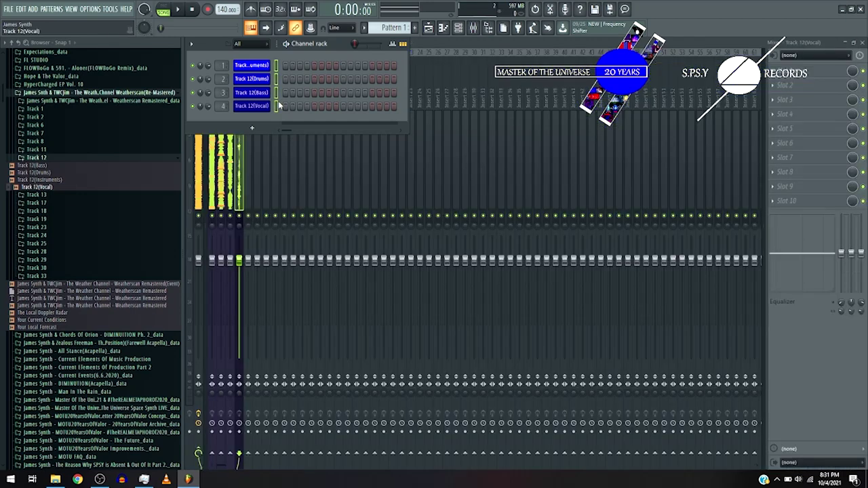
key(F6)
Step: Load Fruity Parametric EQ 2 in the first effect slot of the Track 12(Instruments) mixer track and replace it with FabFilter Pro-Q 2
click(811, 70)
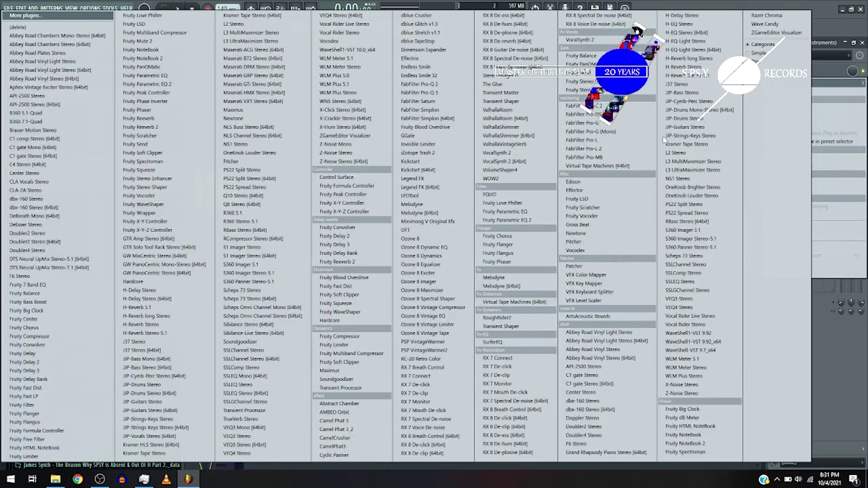
click(510, 222)
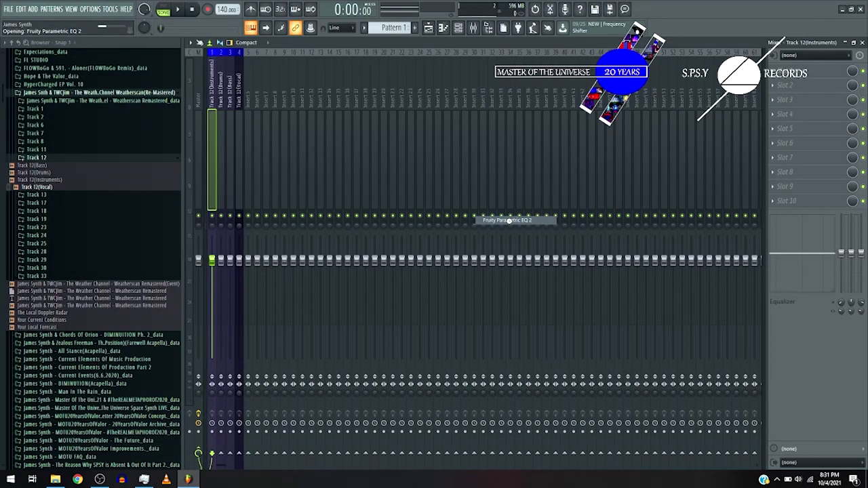
click(773, 70)
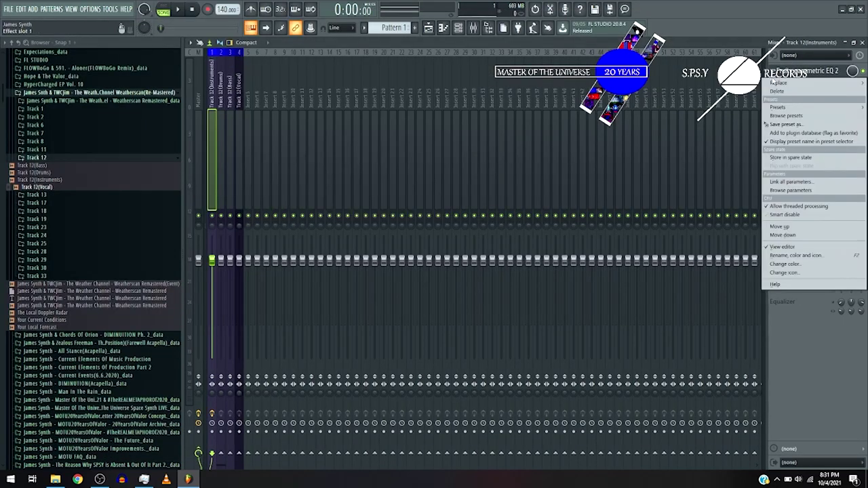
click(773, 83)
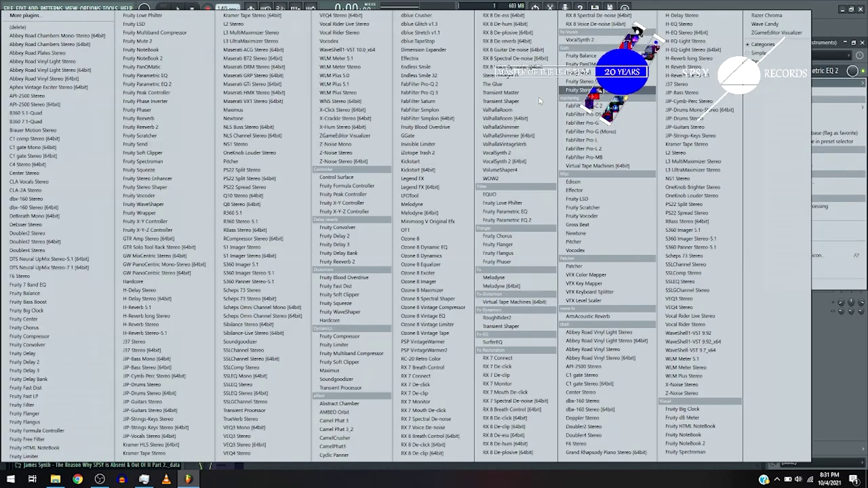
click(438, 85)
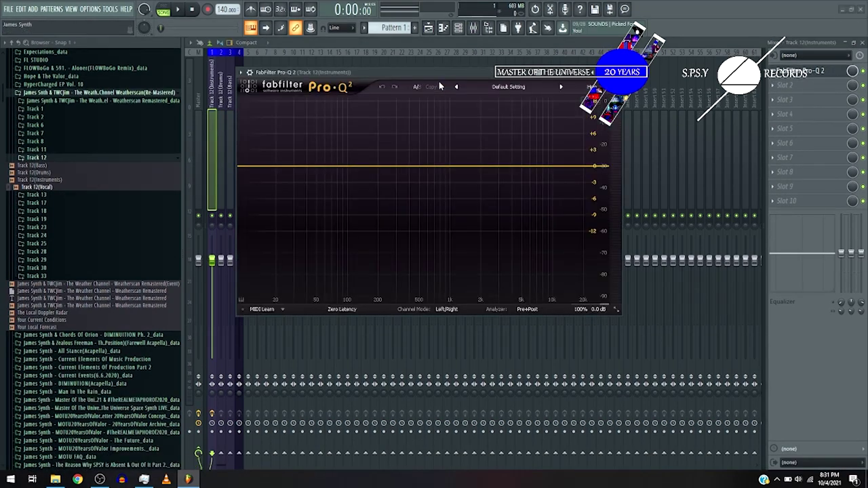
Step: Add a 30 dB/oct high-shelf band at about 8611 Hz, boosted about 6.33 dB, checking it during playback
drag(579, 170, 551, 154)
click(431, 278)
click(427, 325)
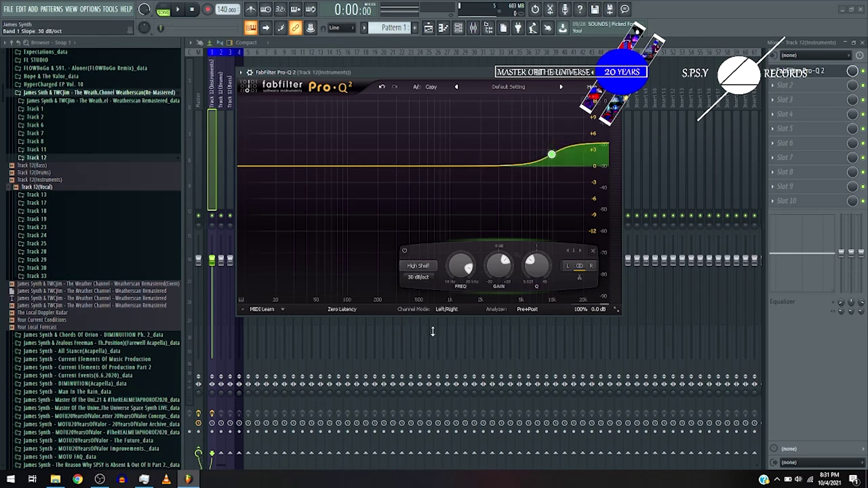
drag(551, 155, 546, 151)
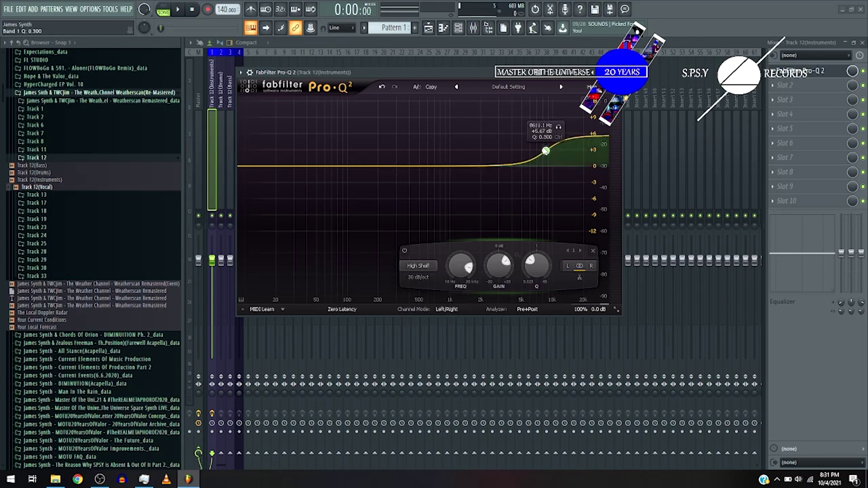
click(179, 10)
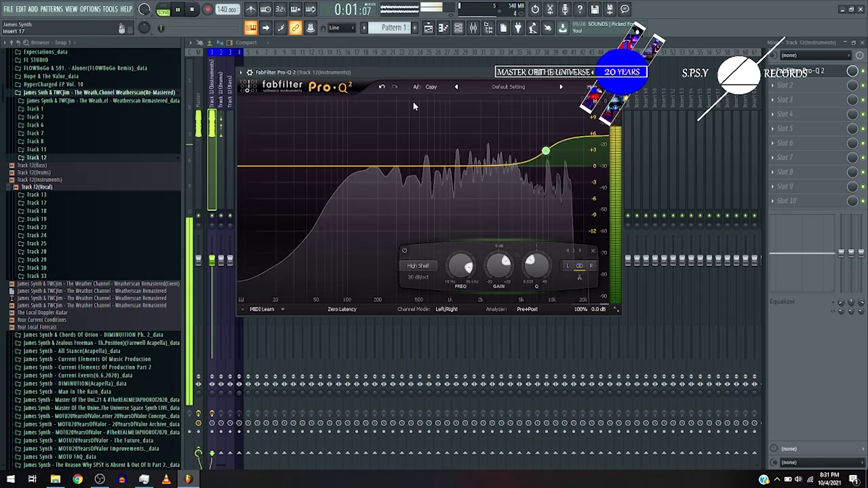
key(space)
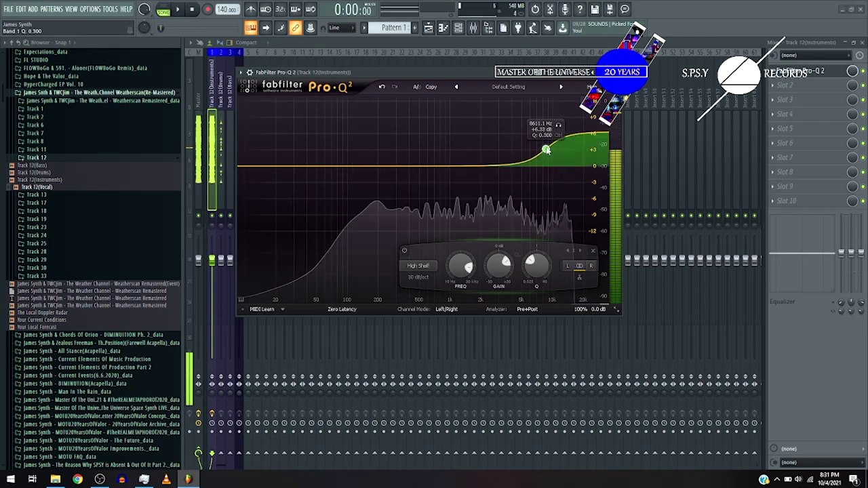
Step: Add a boosting bell band near 2 kHz with a 48 dB/oct slope and widen it to a Q of 0.649 during playback
drag(519, 165, 503, 156)
scroll(513, 154, up, 3)
key(space)
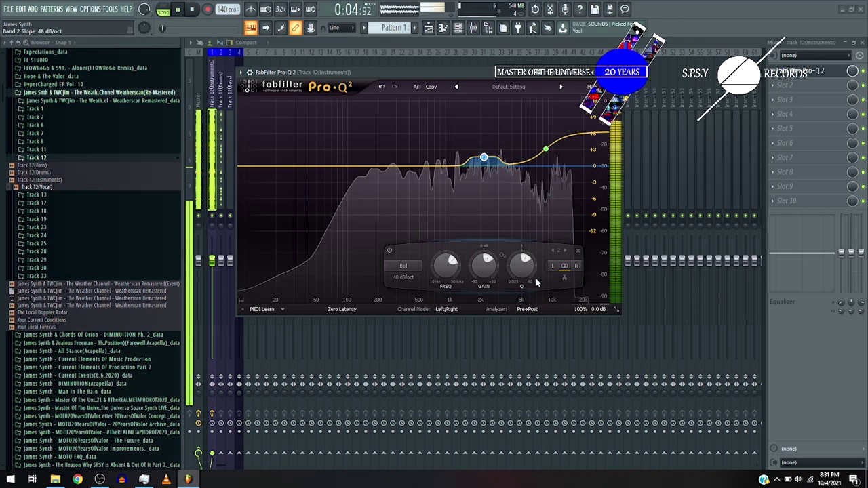
drag(536, 281, 519, 288)
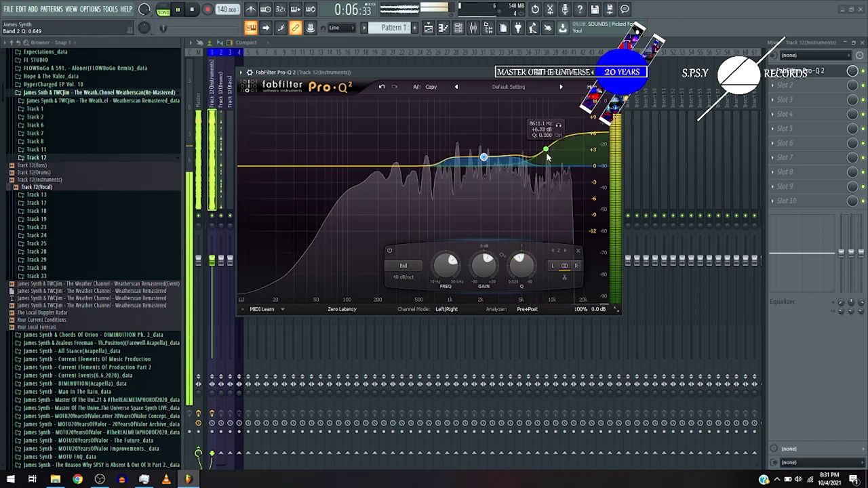
Step: Refine the Pro-Q 2 bands during playback: bell at about 2101 Hz, +0.58 dB; high shelf at about 6750 Hz, +5.08 dB
drag(546, 153, 537, 151)
drag(486, 159, 485, 164)
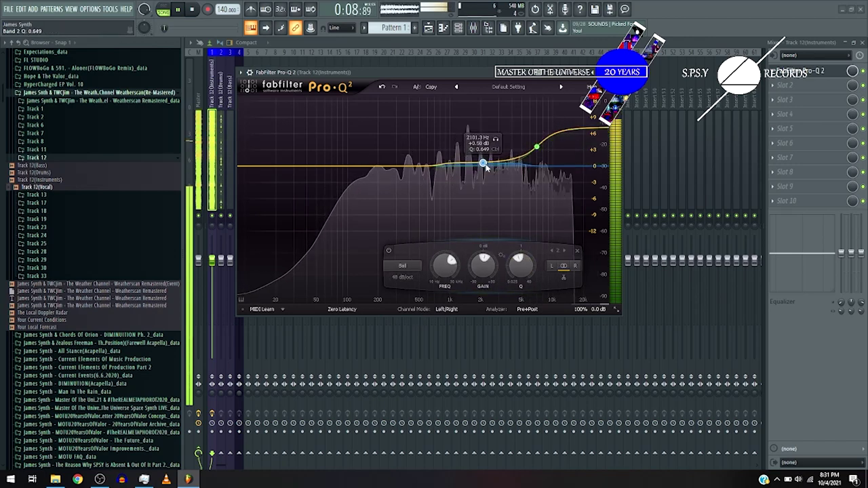
drag(534, 150, 532, 157)
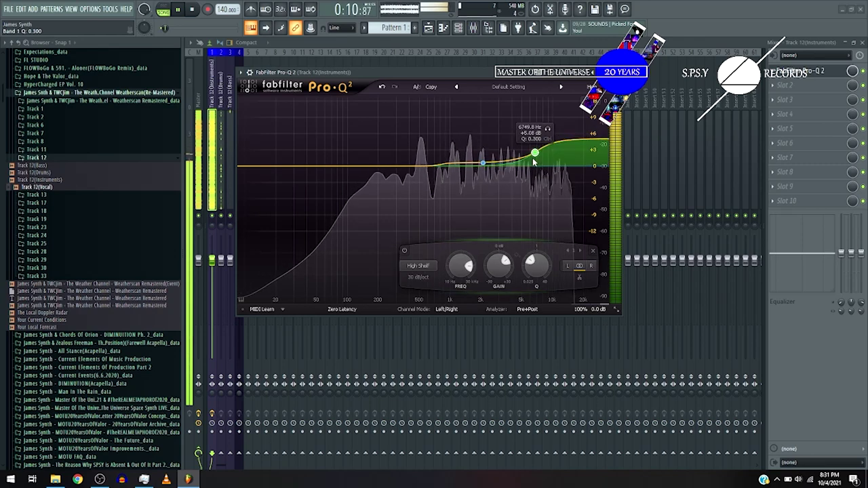
drag(589, 139, 575, 105)
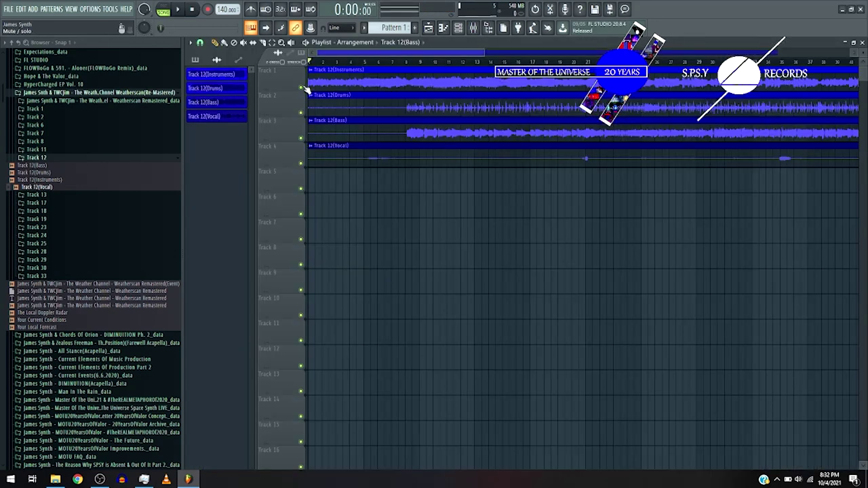
Step: Solo the Track 12(Instruments) playlist track and play it from about bar 8
right_click(302, 87)
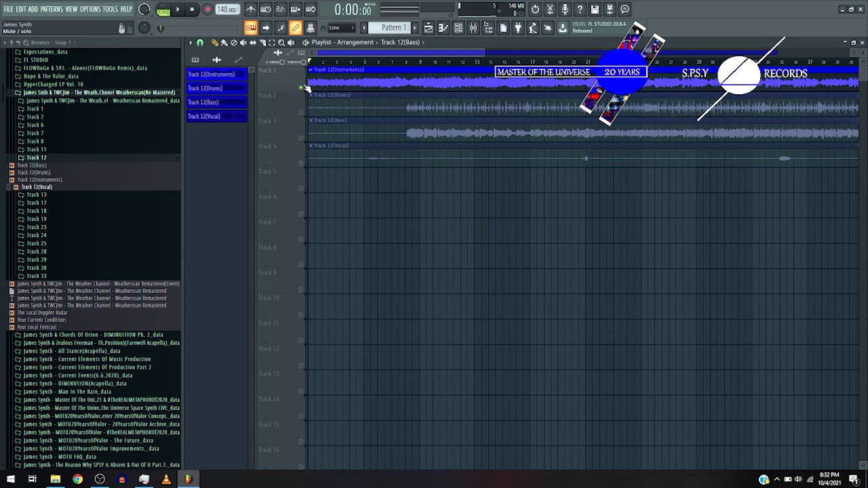
click(415, 65)
key(space)
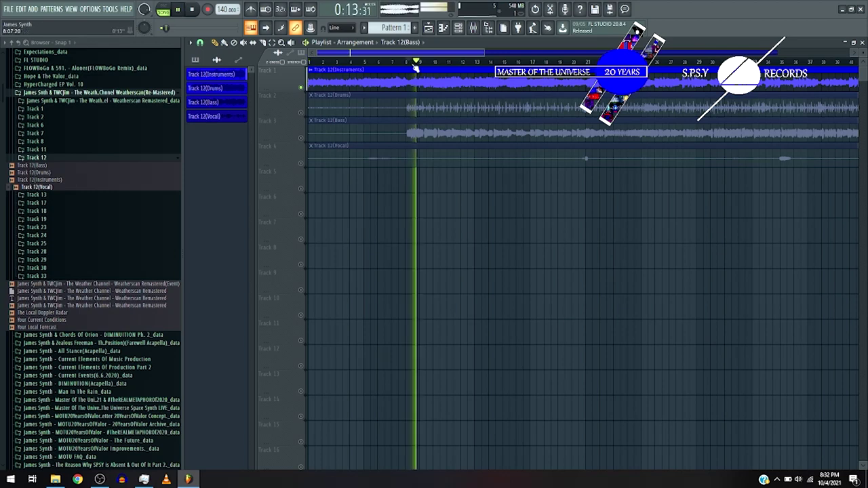
Step: Load Ozone 8 Imager in the second effect slot of the Track 12(Instruments) mixer track
click(473, 27)
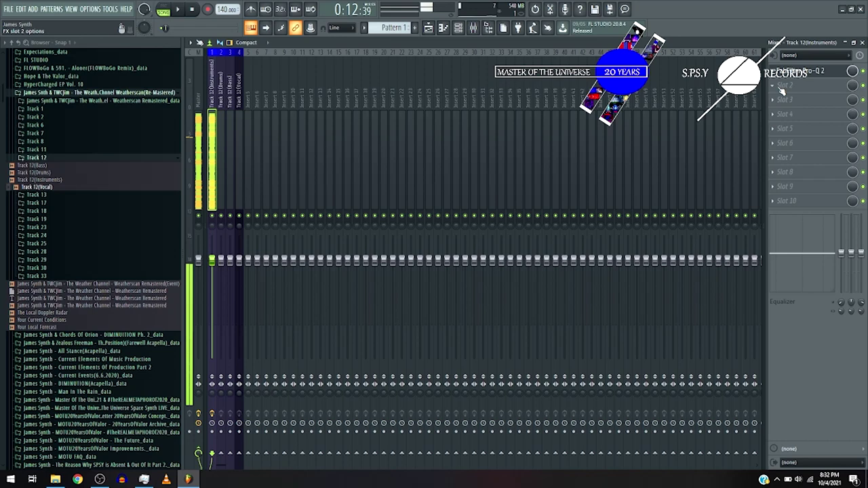
click(781, 90)
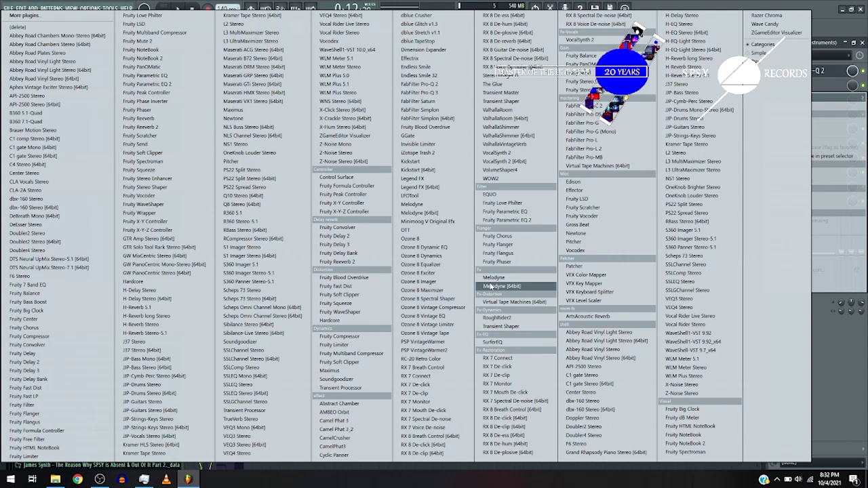
click(419, 281)
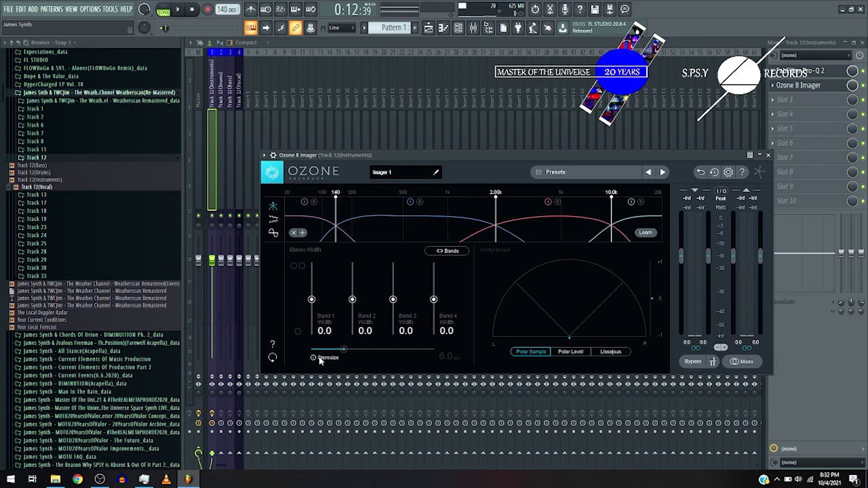
Step: Enable Stereoize at 20 ms in the Imager and widen the stereo bands, setting Band 4 to 80.0 and raising Bands 3 and 2
click(321, 359)
drag(433, 299, 434, 284)
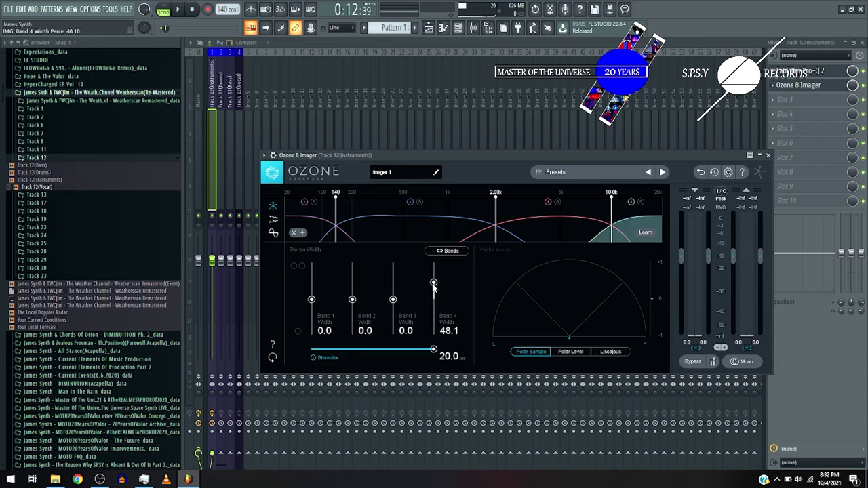
drag(434, 287, 435, 273)
drag(434, 274, 435, 274)
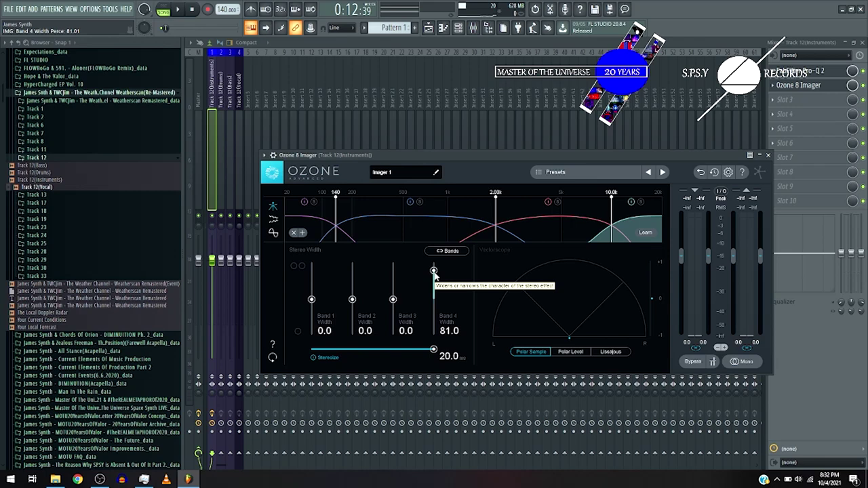
scroll(434, 275, down, 1)
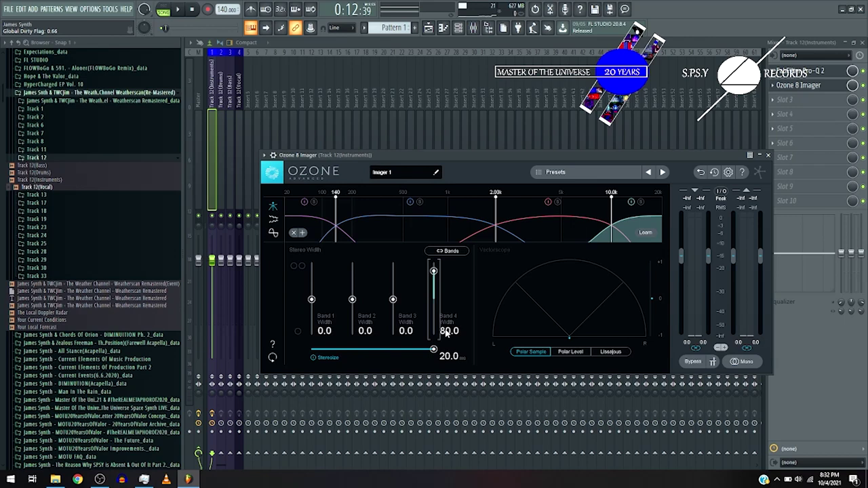
drag(392, 299, 393, 285)
drag(352, 299, 353, 283)
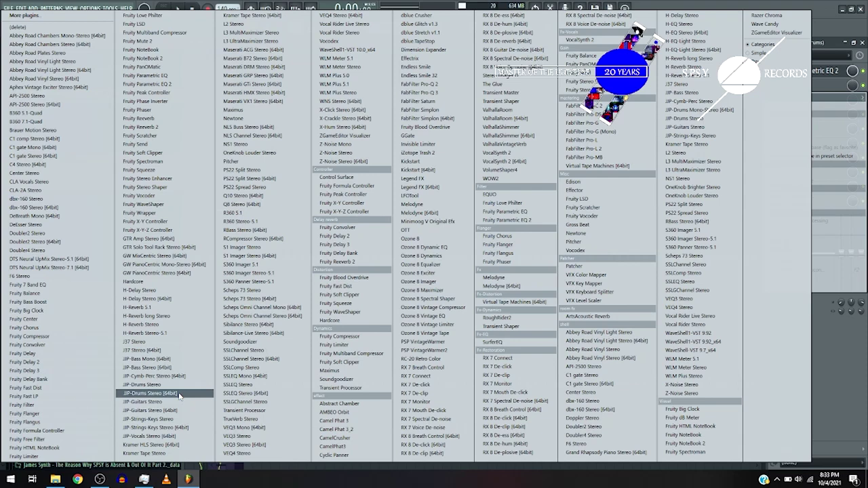
Step: Load JJP-Drums Stereo [64bit] in the second effect slot of the Track 12(Drums) mixer track and open its preset list
click(150, 393)
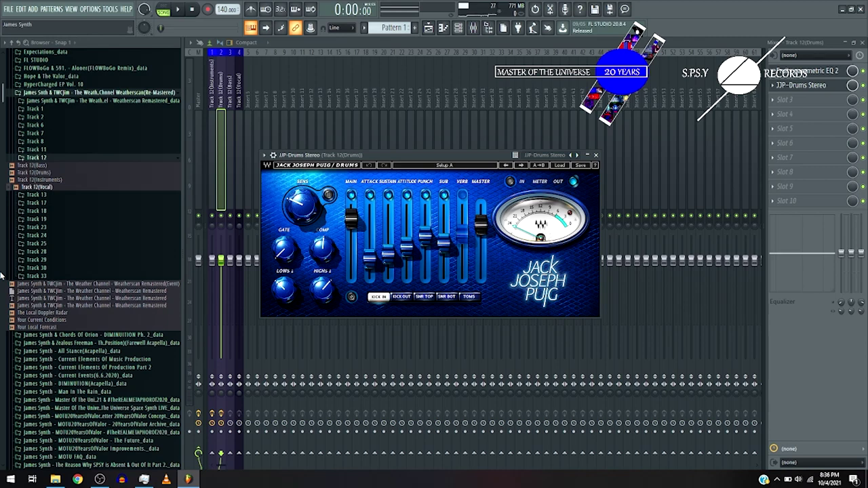
right_click(560, 158)
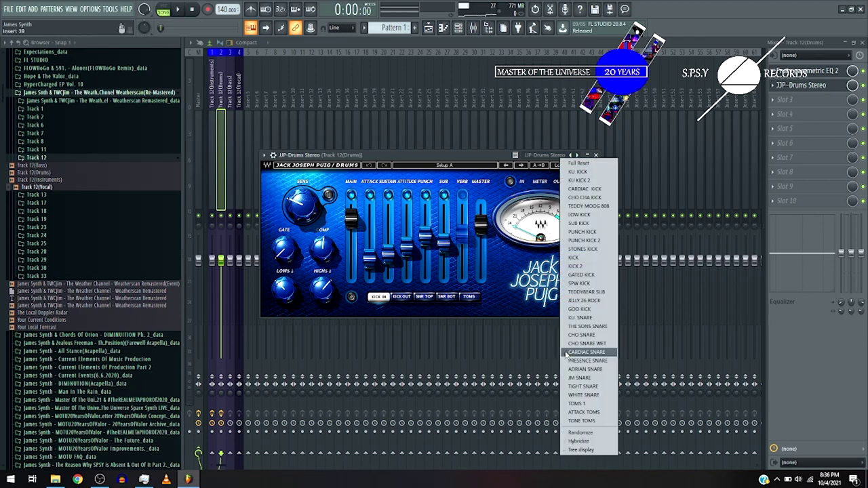